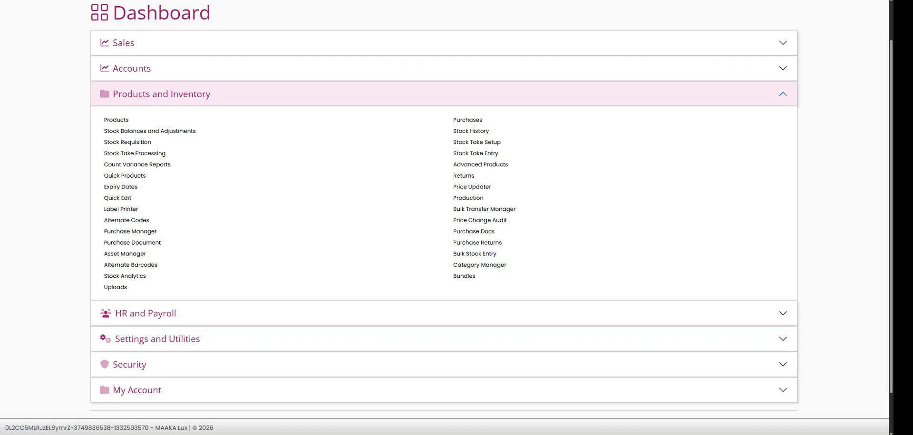
View the Returns page listed under Products and Inventory, and open Modules under Settings and Utilities
left_click(463, 176)
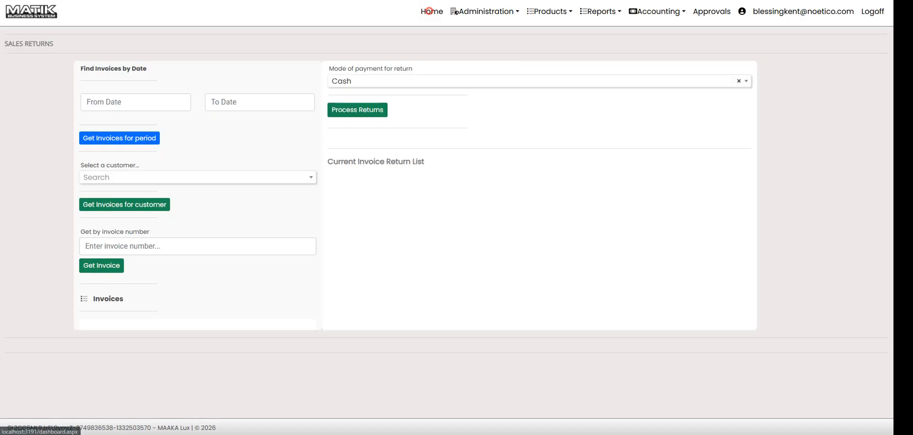
left_click(431, 11)
left_click(158, 191)
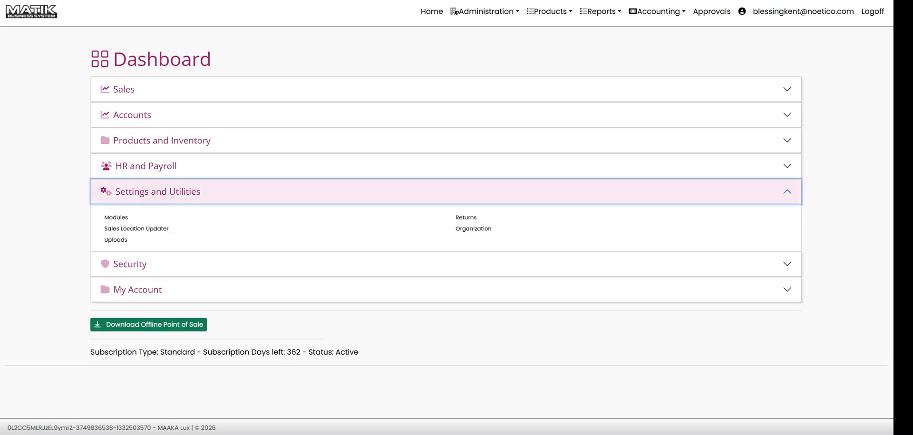
left_click(117, 217)
Create a new module from the Returns file, named Returns, in the Sales section
left_click(100, 88)
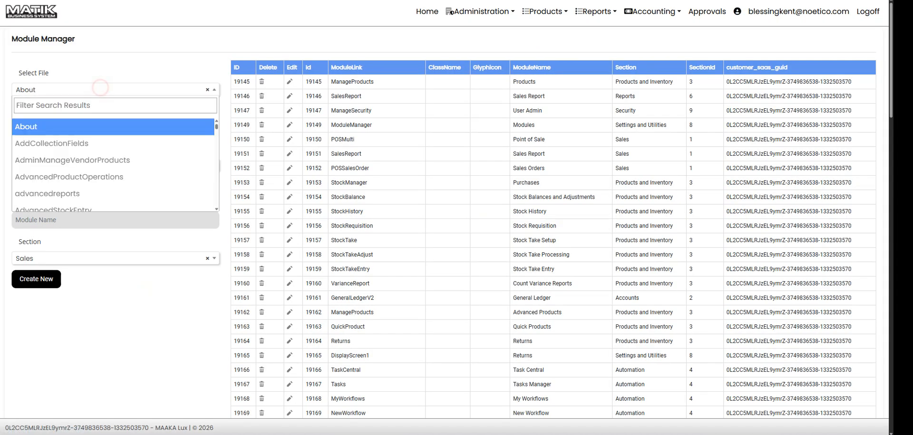
type("return")
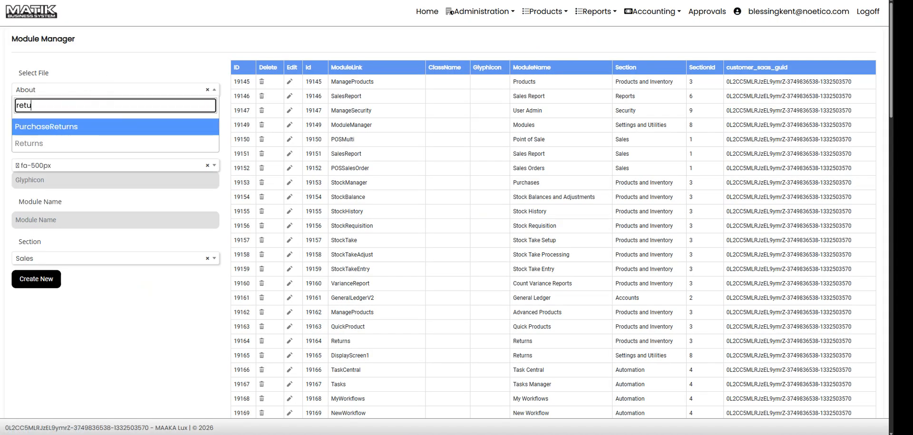
left_click(114, 139)
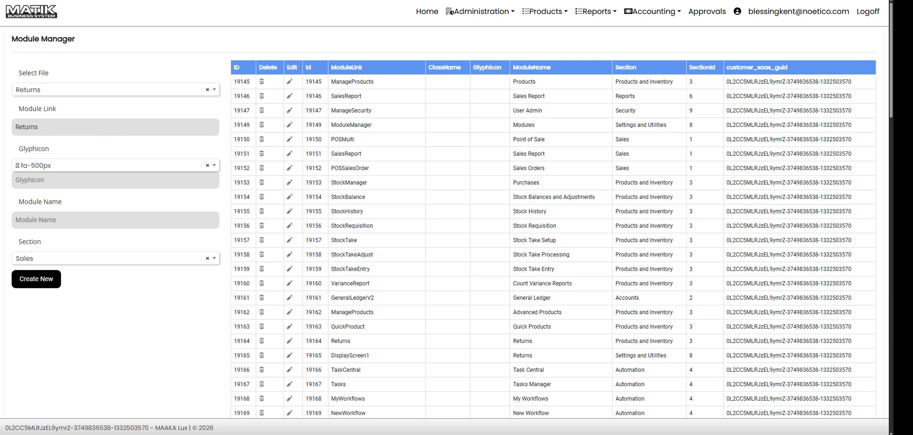
left_click(98, 221)
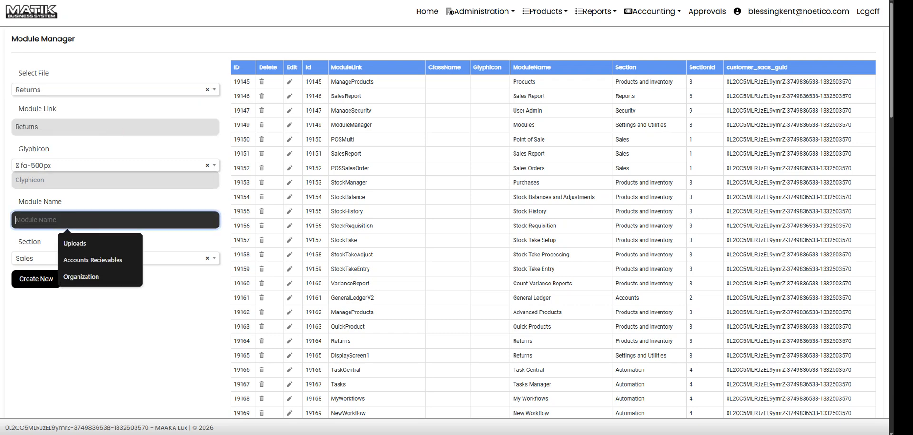
type("Retur")
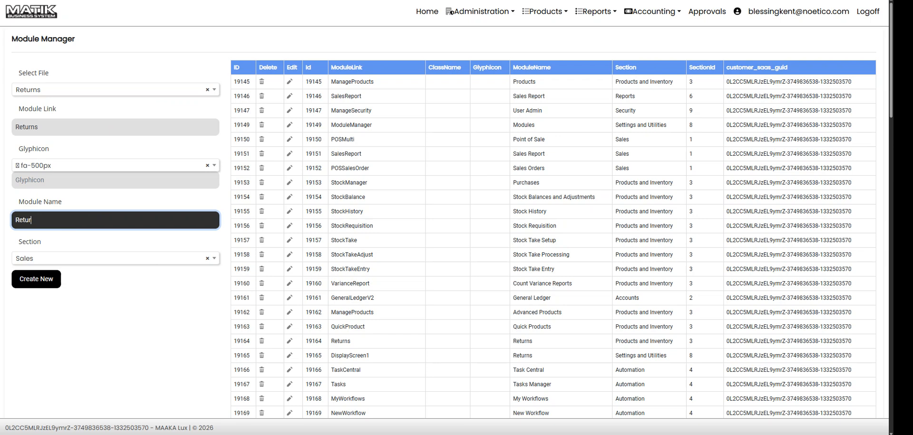
type("ns")
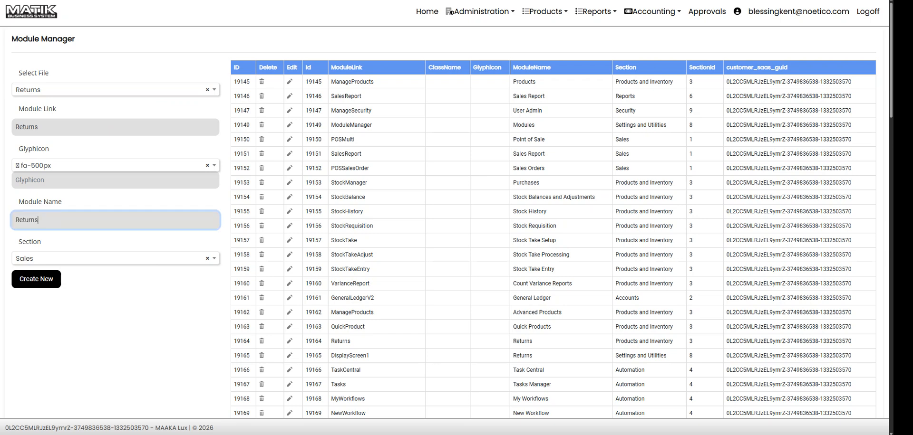
left_click(36, 279)
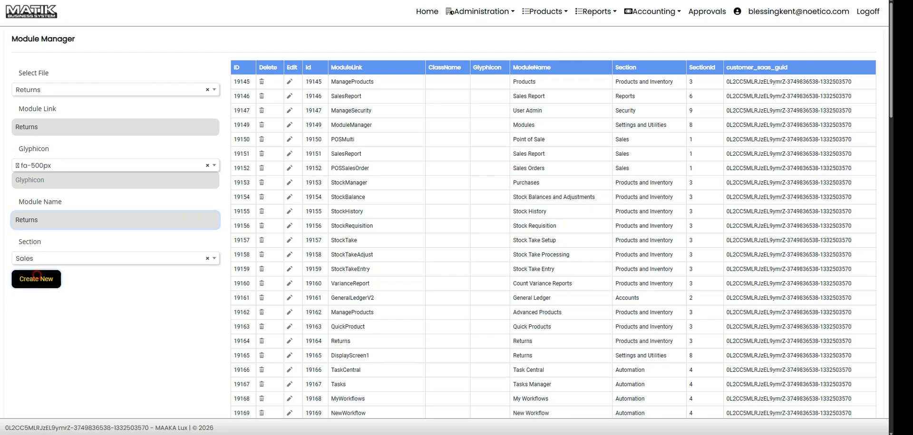
left_click(526, 45)
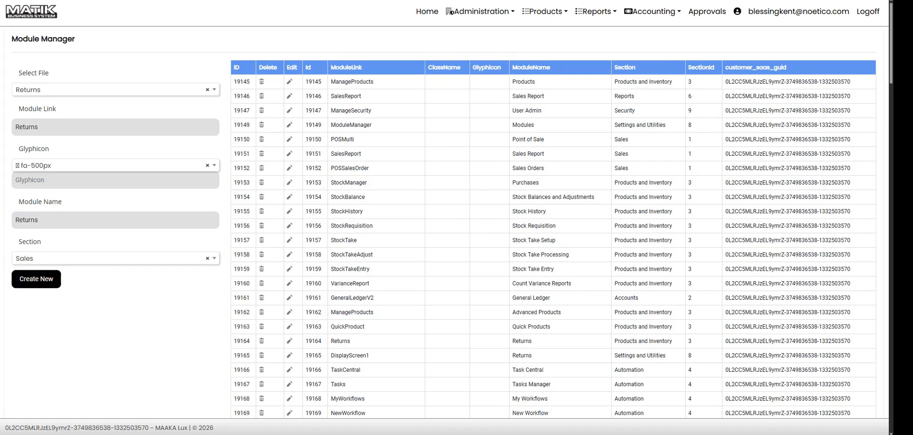
Open the Returns page from the dashboard's Sales section
left_click(432, 11)
left_click(446, 89)
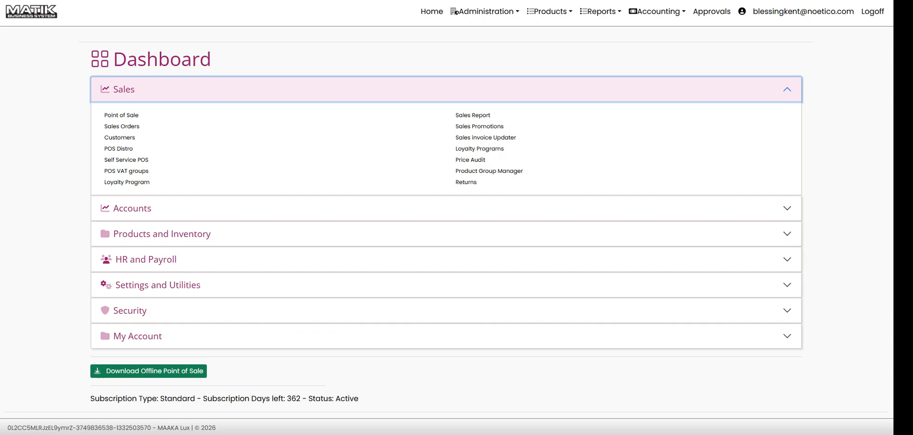
left_click(466, 182)
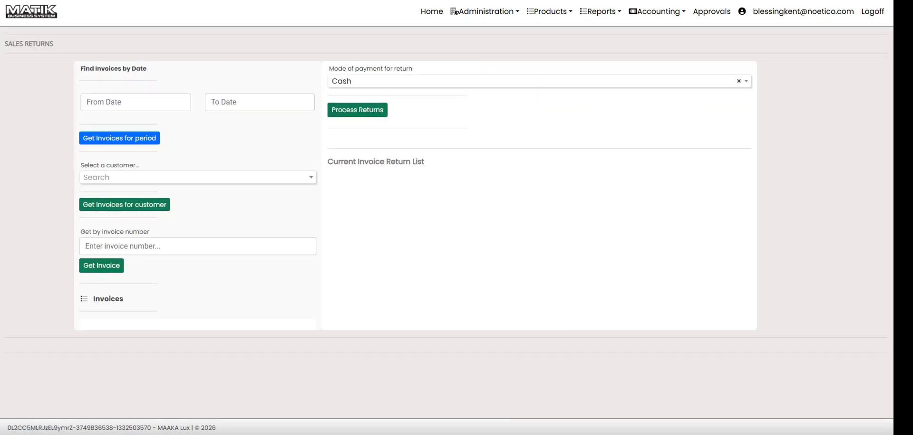
Retrieve the invoices for the period 4/27/2026 to 5/10/2026 and look through the list
left_click(142, 96)
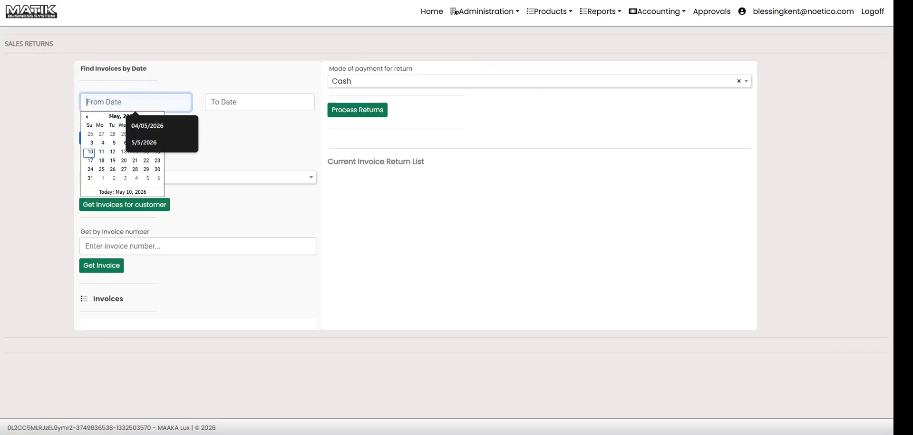
left_click(104, 133)
left_click(246, 103)
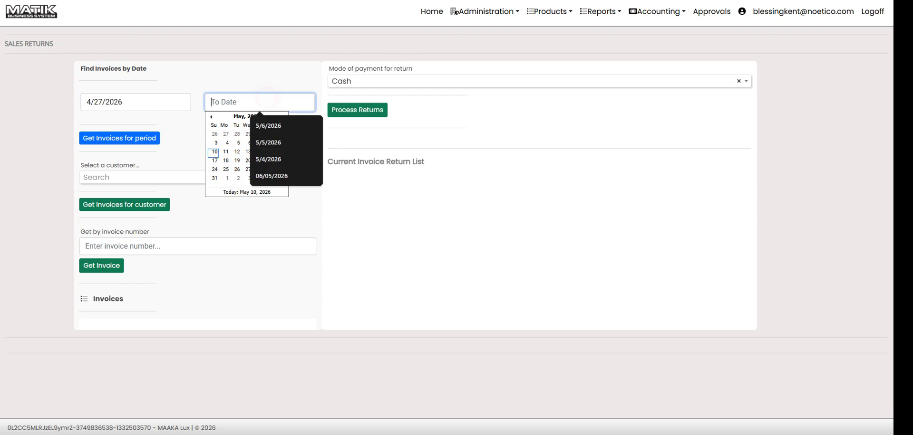
left_click(214, 152)
left_click(119, 138)
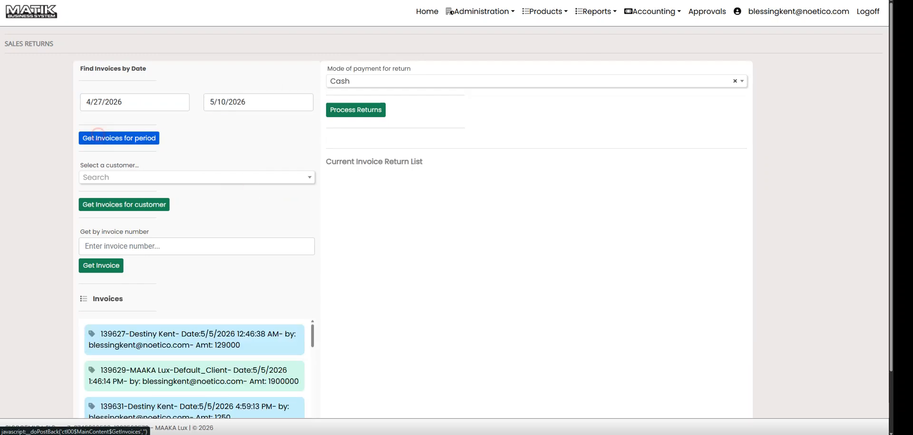
scroll(118, 138, "down", 1)
scroll(194, 332, "down", 10)
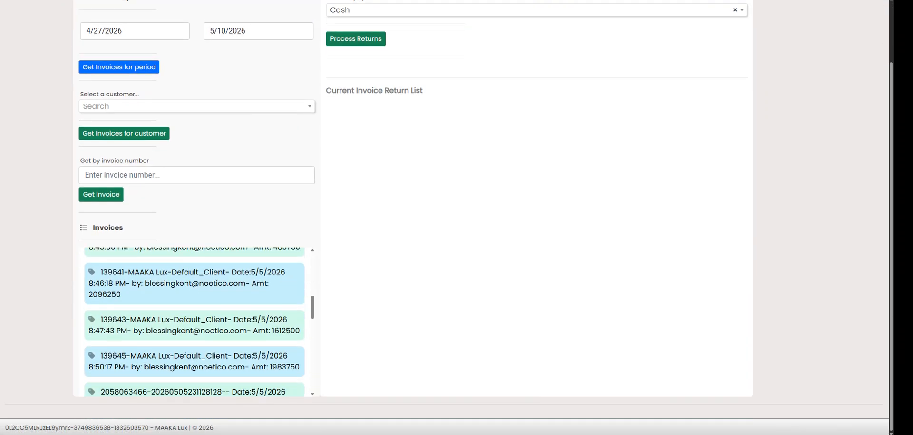
scroll(194, 321, "up", 12)
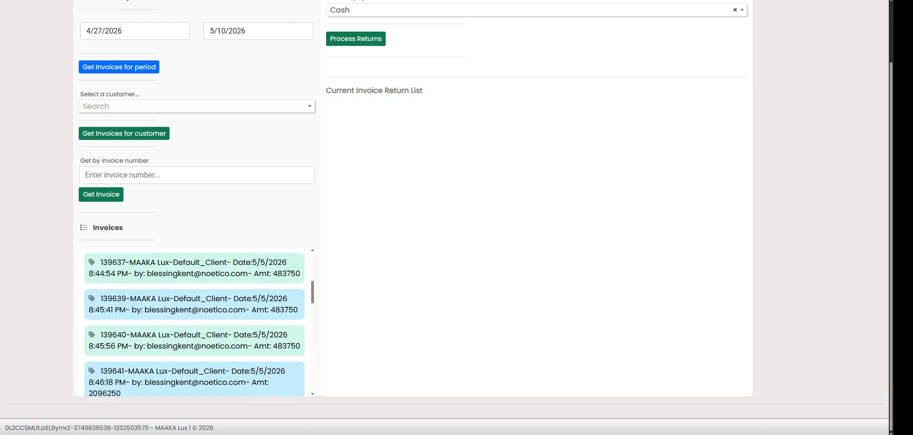
Retrieve the invoices for the second customer in the customer list
left_click(123, 176)
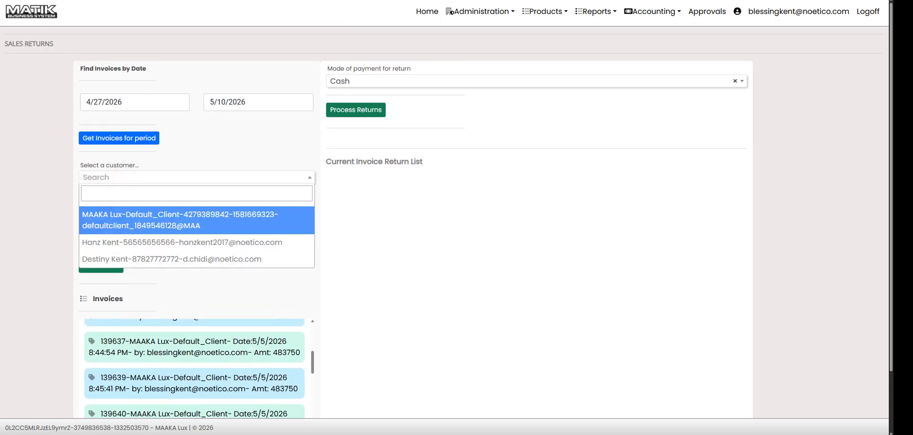
left_click(147, 238)
left_click(124, 204)
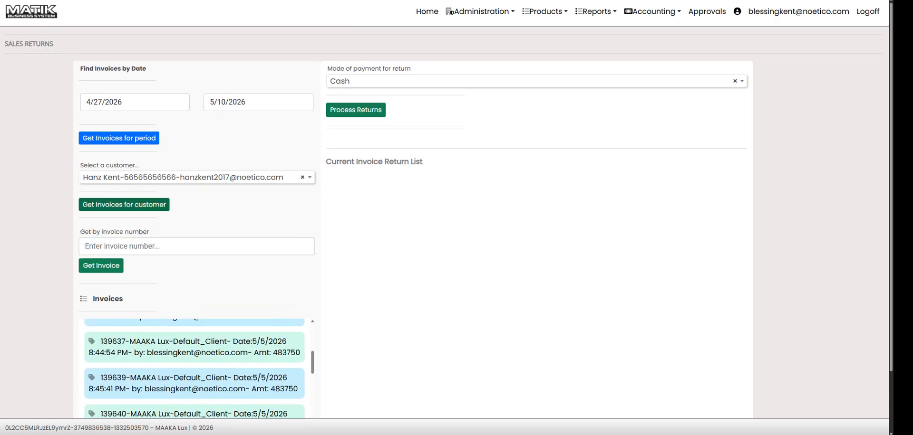
scroll(197, 333, "down", 1)
Retrieve the invoices for the third customer in the customer list
left_click(158, 136)
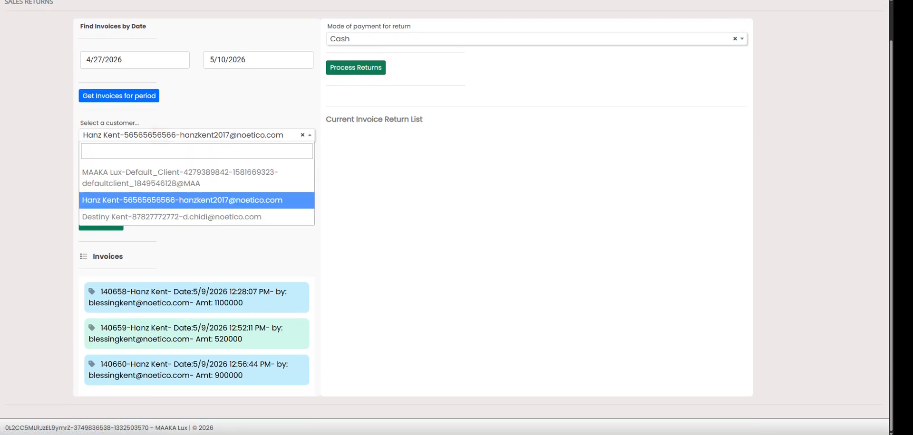
left_click(156, 205)
left_click(157, 135)
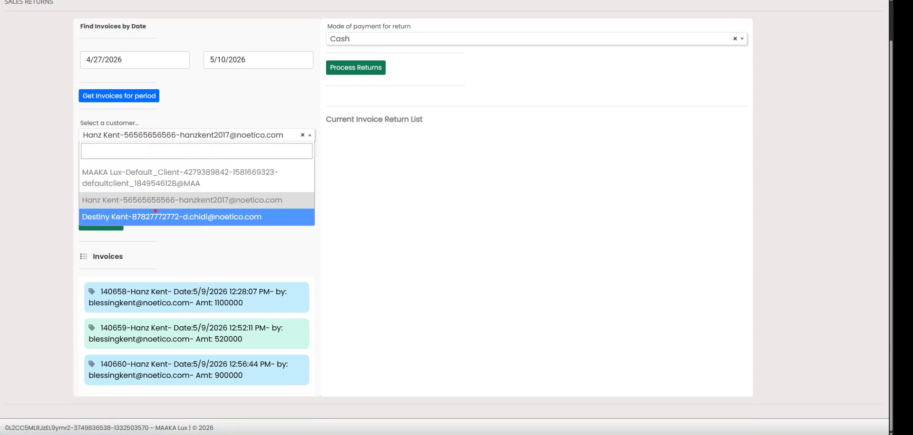
left_click(155, 211)
left_click(126, 162)
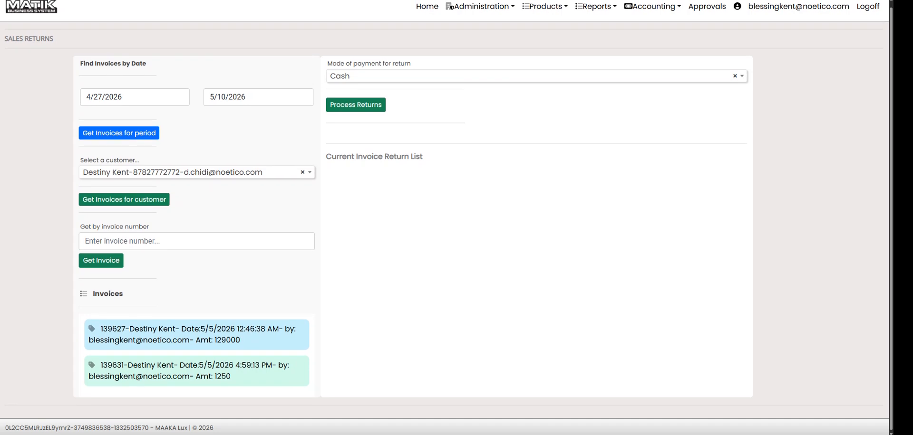
Retrieve the invoices for MAAKA Lux-Default_Client and open the first one, dated 5/5/2026 1:46:14 PM
left_click(128, 170)
left_click(140, 213)
left_click(124, 199)
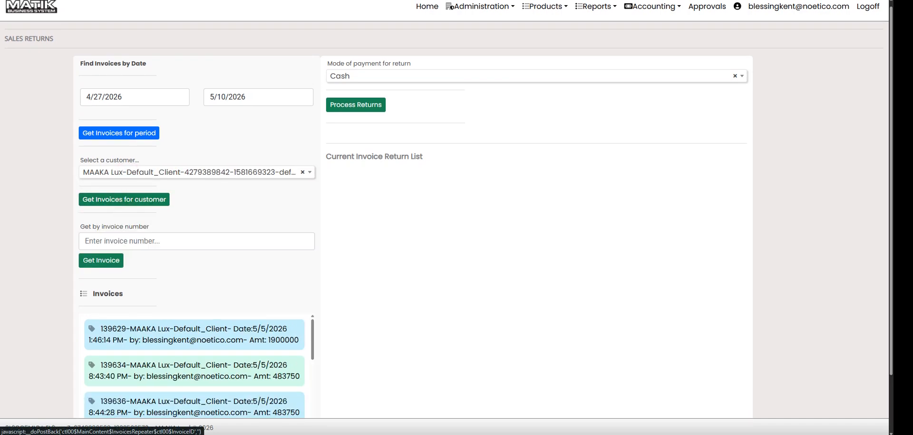
scroll(195, 332, "down", 2)
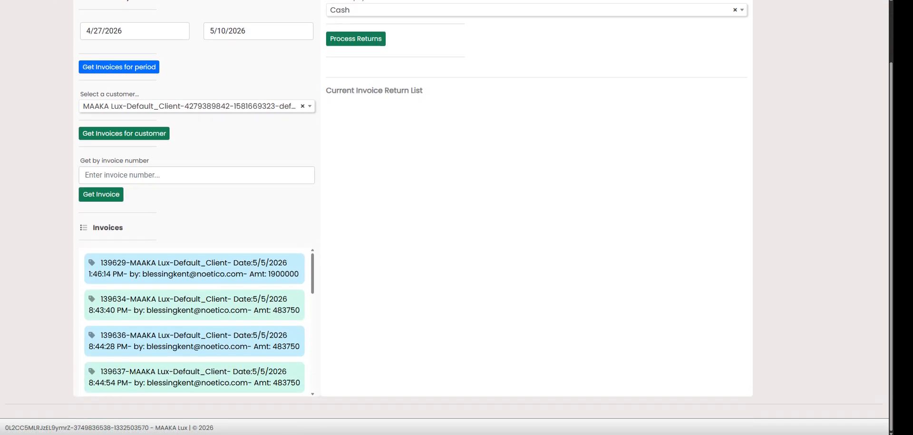
left_click(223, 265)
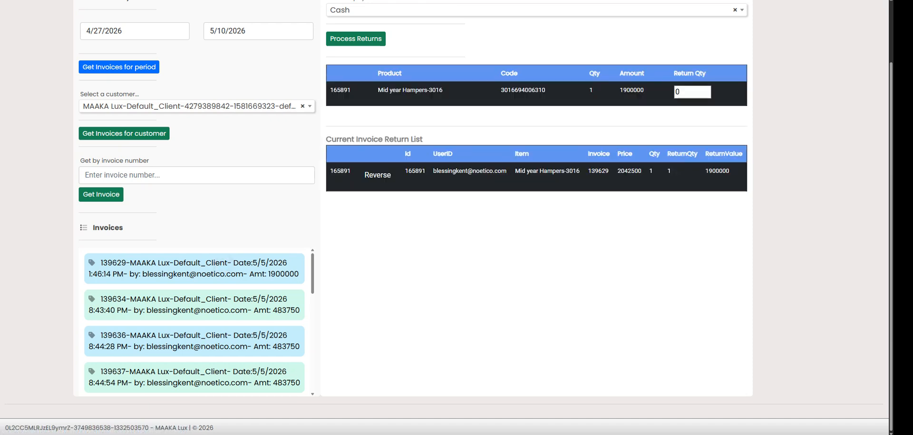
Retrieve an invoice by its number, using the previously entered invoice number
left_click(143, 175)
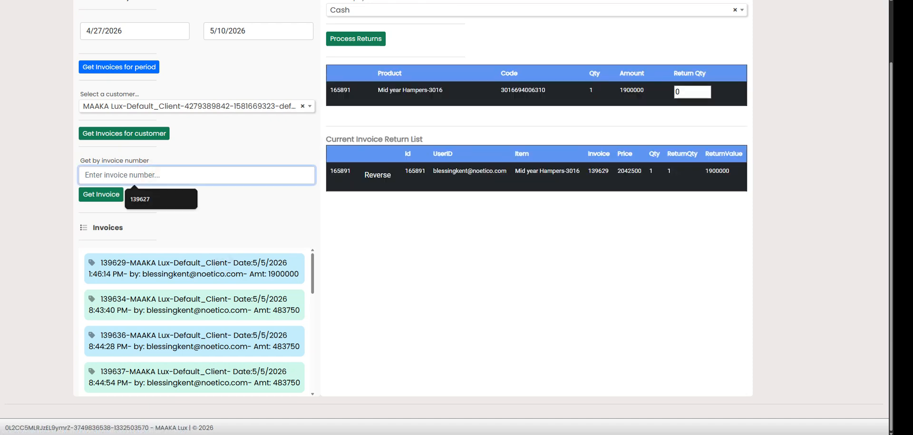
left_click(156, 200)
left_click(106, 195)
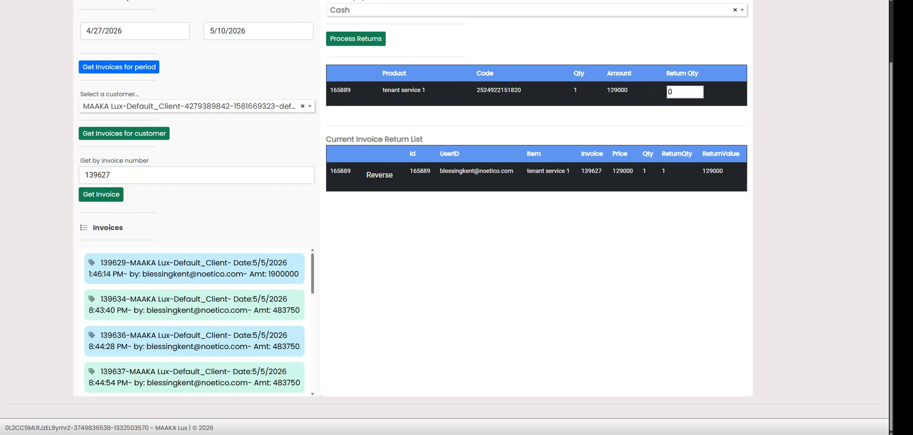
Set the return quantity of tenant service 1 to 1, process the return and acknowledge the message
scroll(536, 190, "up", 2)
left_click(685, 164)
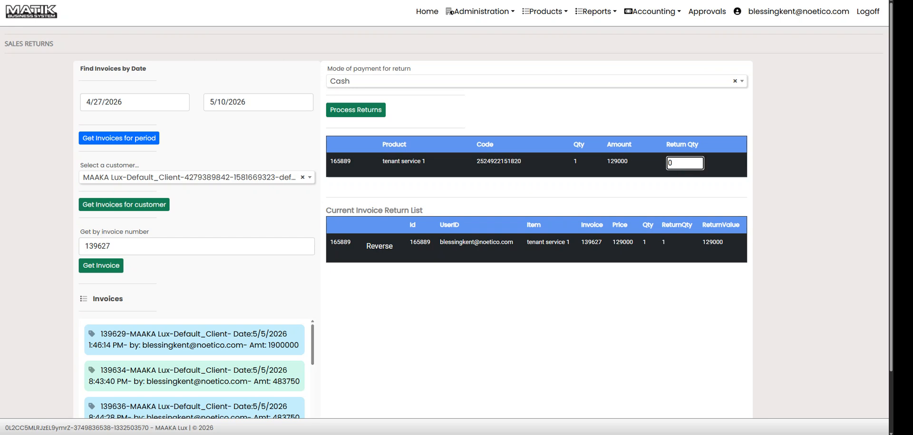
key("BackSpace")
type("1")
scroll(457, 218, "down", 1)
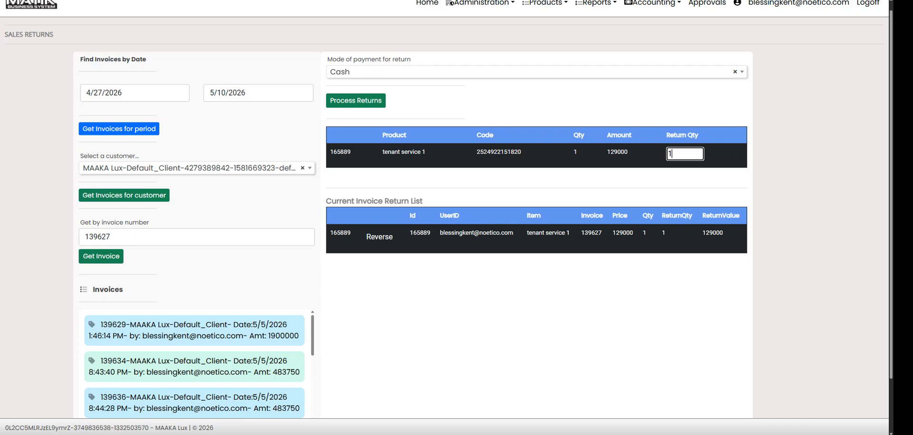
left_click(355, 101)
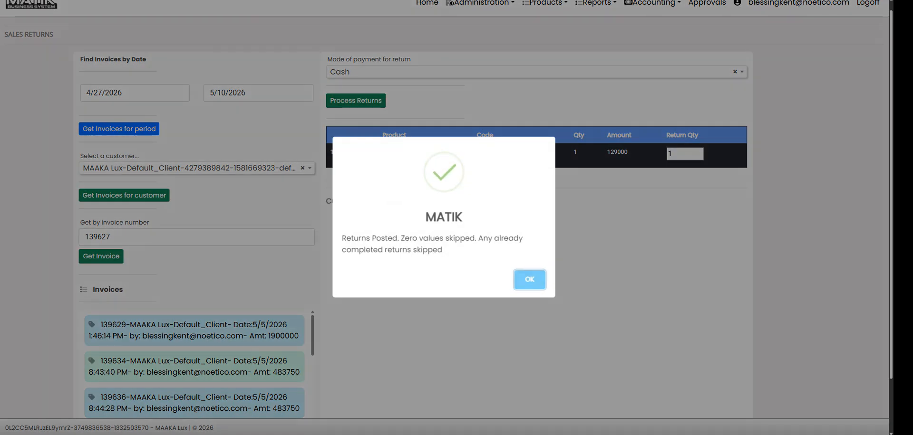
left_click_drag(449, 239, 469, 239)
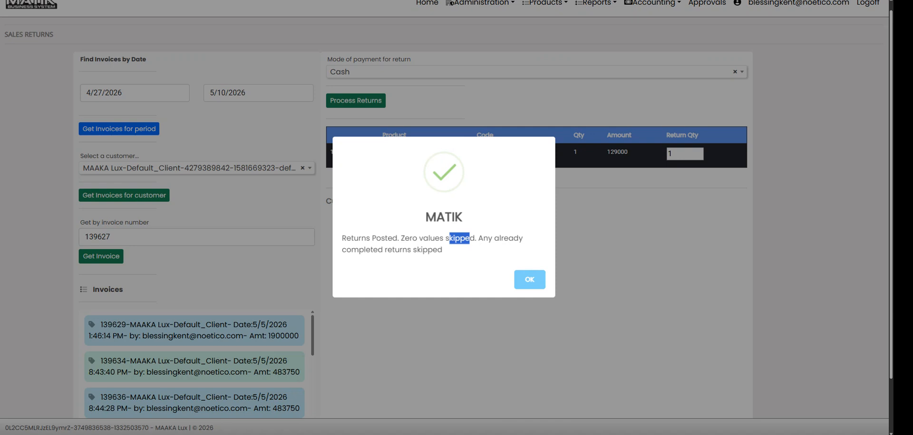
left_click(529, 280)
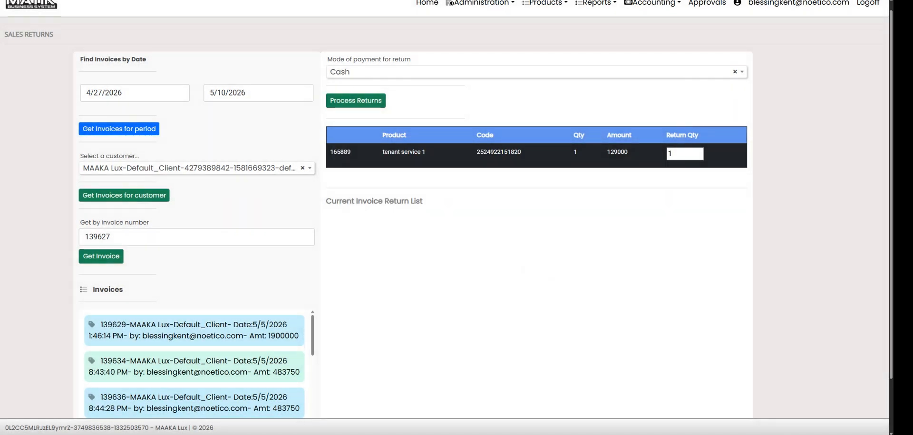
Retrieve the same invoice again and examine its Current Invoice Return List
left_click(101, 257)
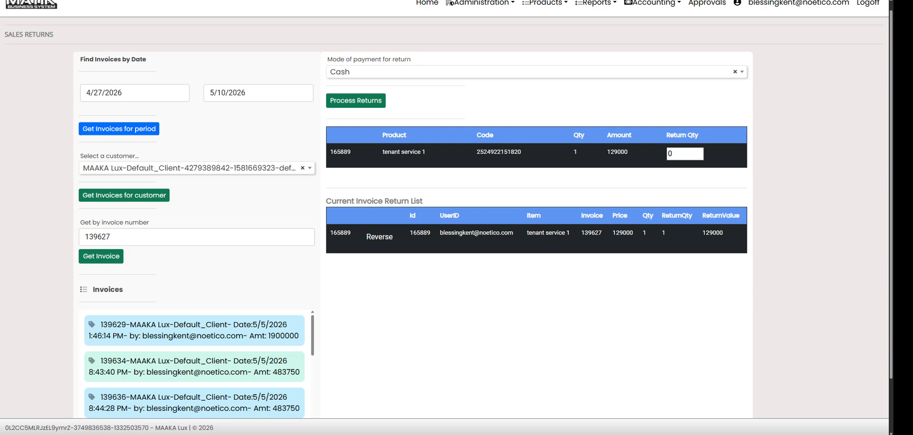
left_click_drag(325, 200, 422, 201)
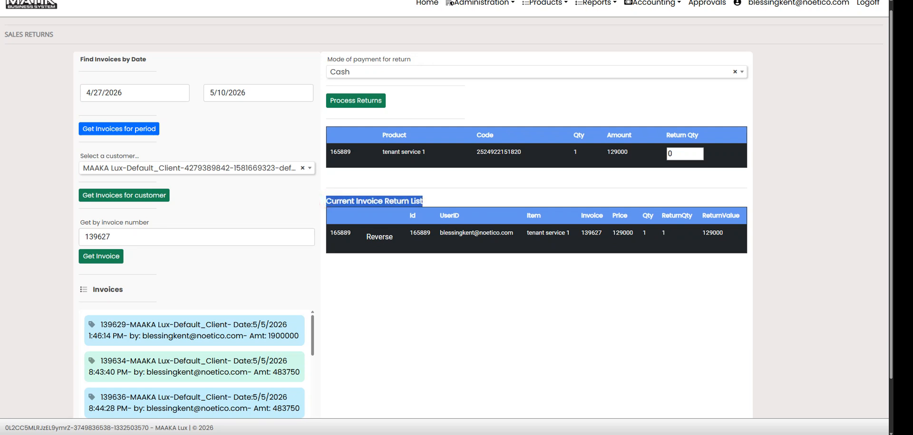
left_click(442, 285)
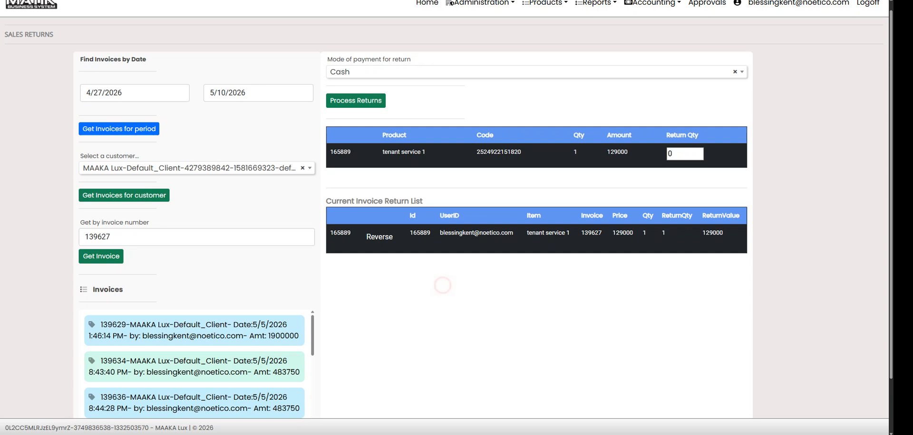
Open the invoice dated 5/5/2026 8:44:28 PM and process a return of 1 for 6mm Moissaniet Ring - 4K, acknowledging the message
scroll(256, 338, "down", 1)
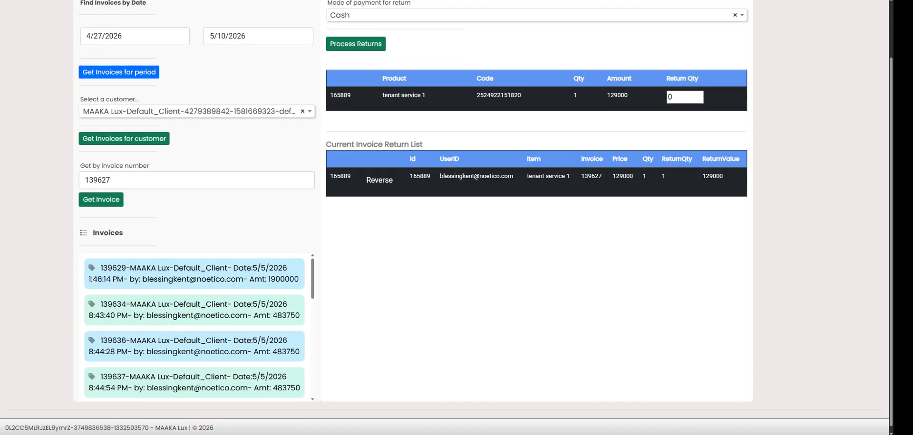
left_click(255, 338)
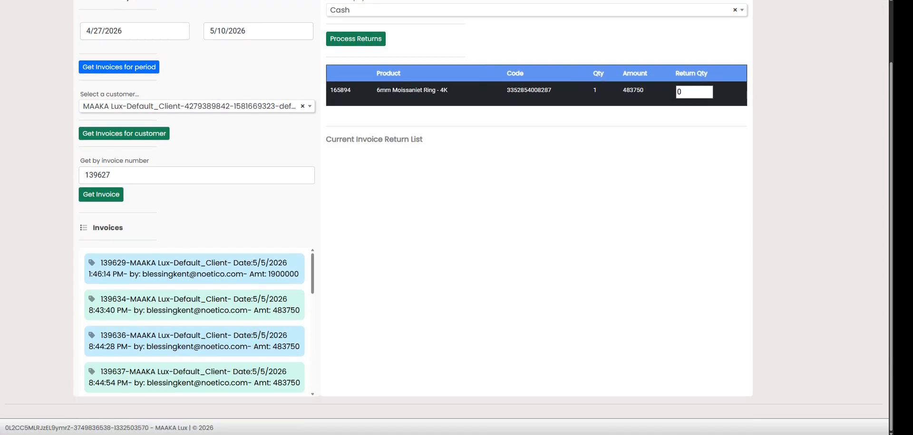
left_click(694, 92)
key("BackSpace")
type("1")
scroll(694, 92, "up", 2)
left_click(355, 108)
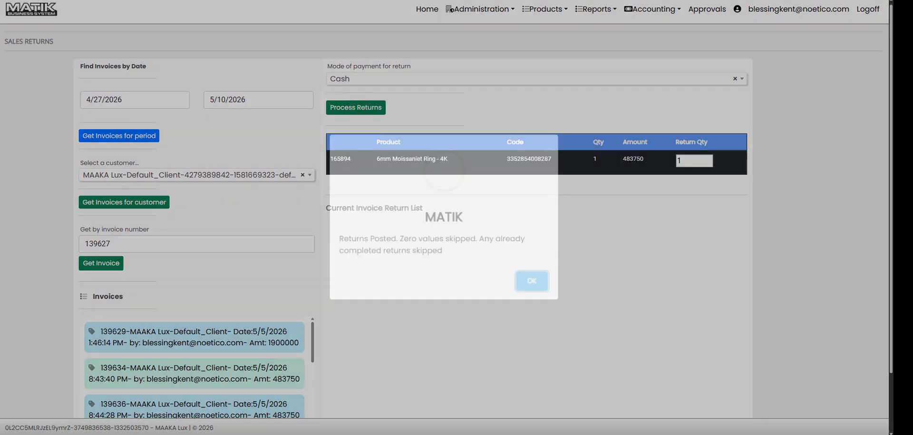
left_click(529, 282)
Reopen the invoice dated 5/5/2026 8:44:28 PM and examine its Current Invoice Return List
scroll(195, 370, "down", 3)
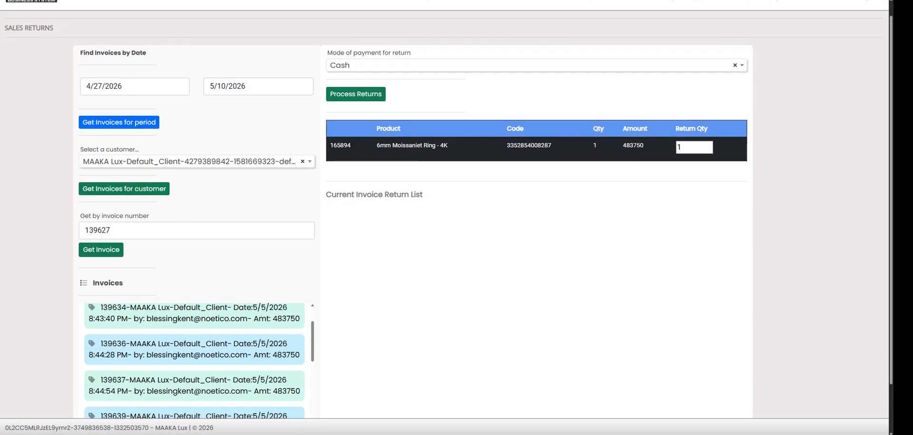
scroll(195, 361, "down", 1)
left_click(255, 340)
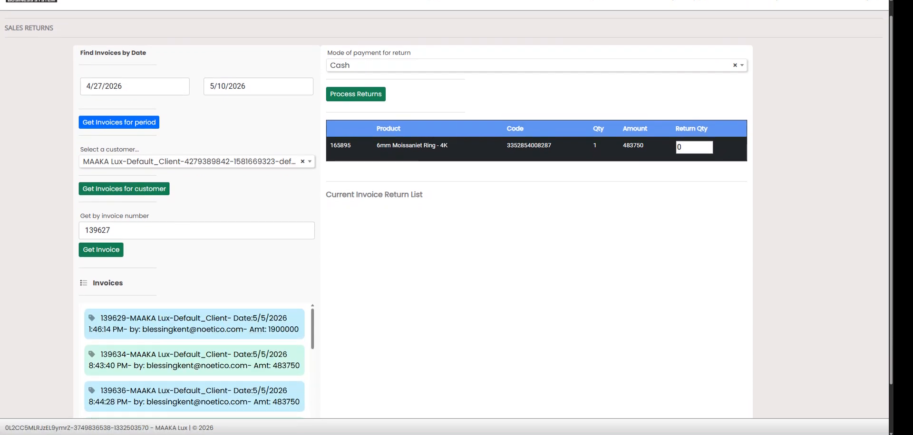
left_click(245, 393)
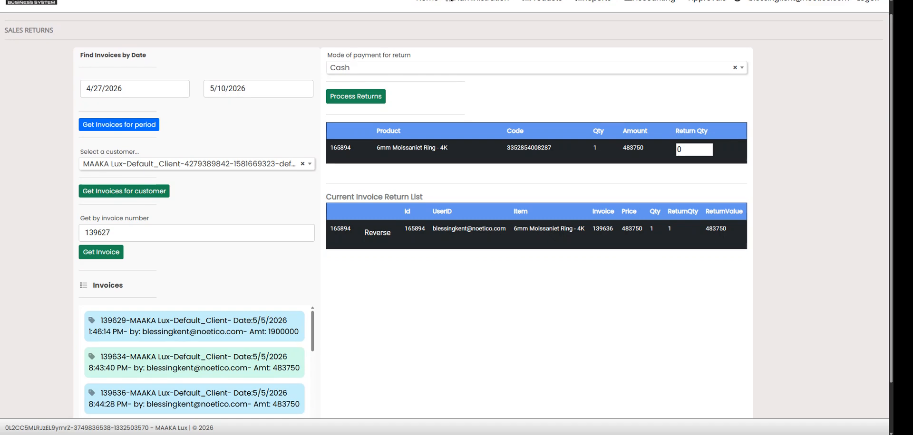
Browse the customer's other invoices, opening those dated 5/5/2026 8:44:54 PM and 8:43:40 PM to check their return lists
scroll(313, 267, "down", 5)
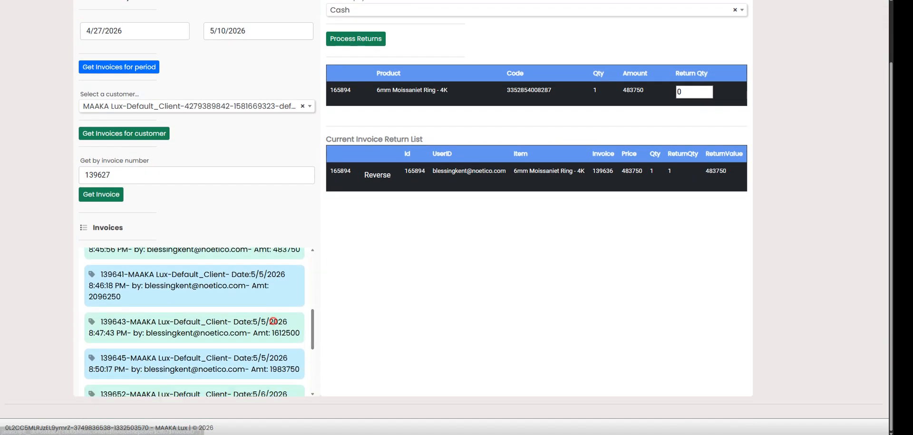
left_click(273, 323)
left_click(248, 336)
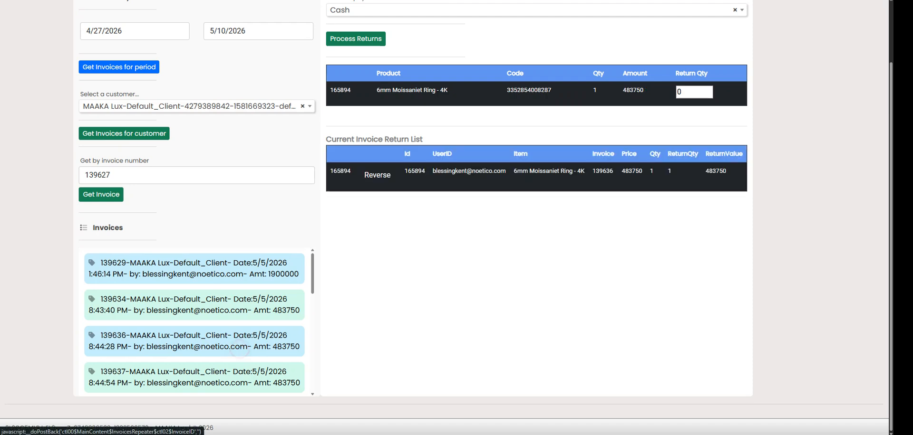
scroll(248, 304, "down", 2)
left_click(247, 302)
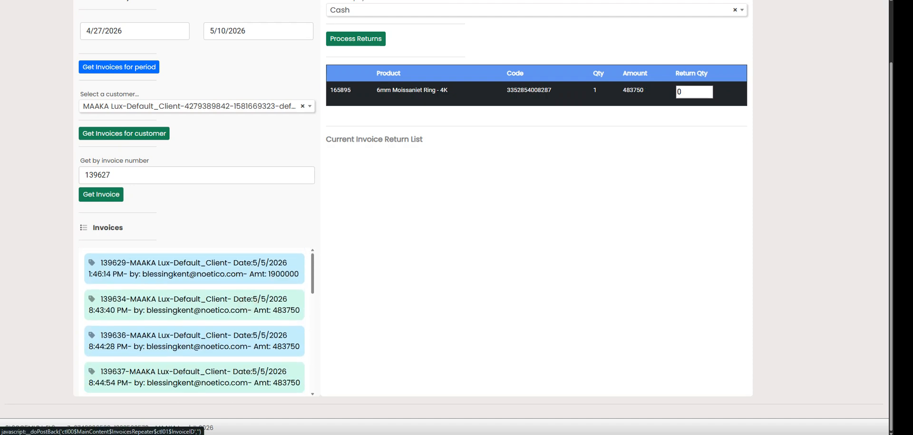
left_click(269, 305)
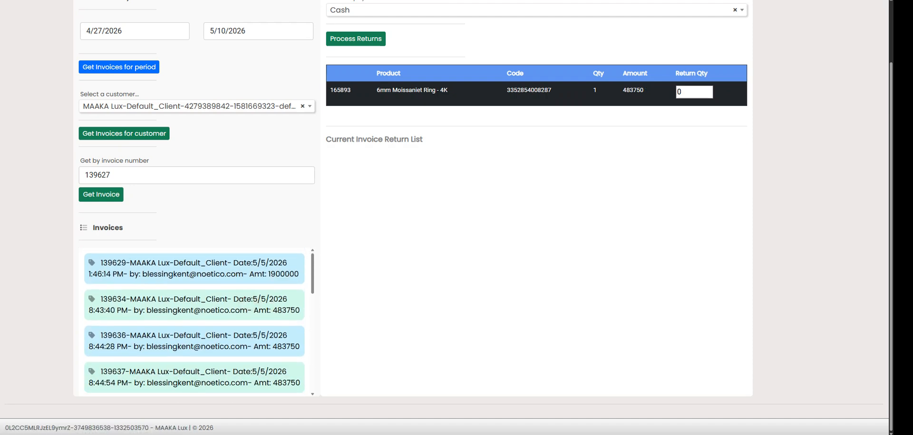
left_click(694, 91)
scroll(194, 323, "down", 1)
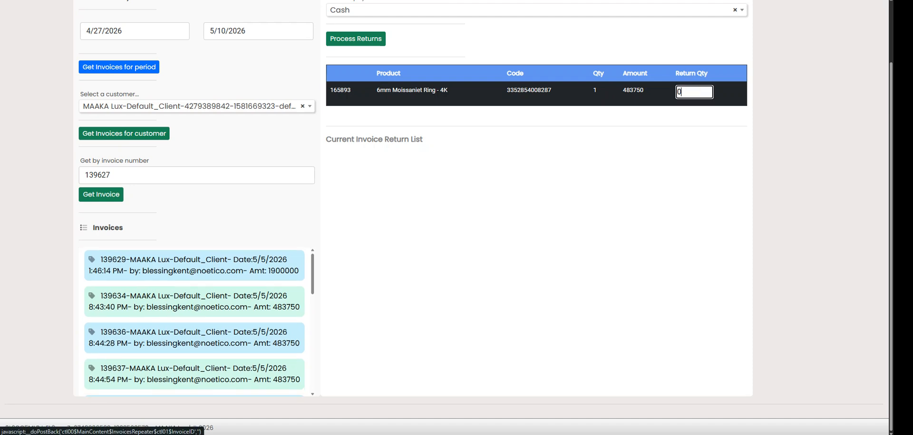
scroll(194, 323, "down", 5)
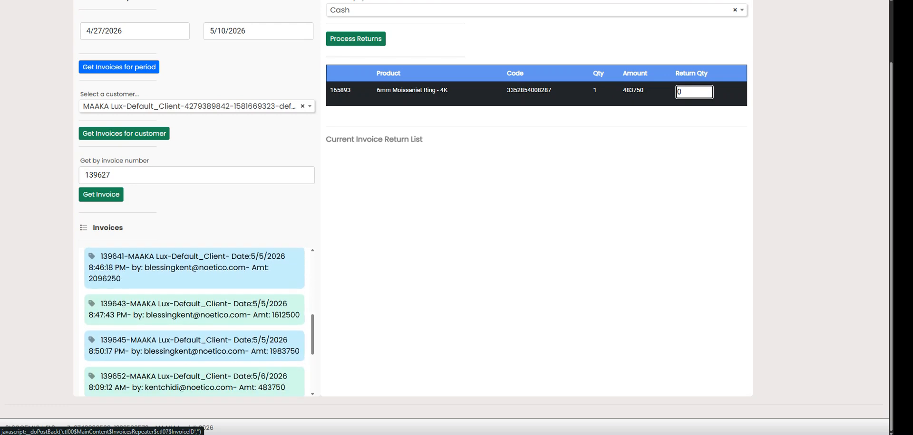
scroll(532, 213, "up", 2)
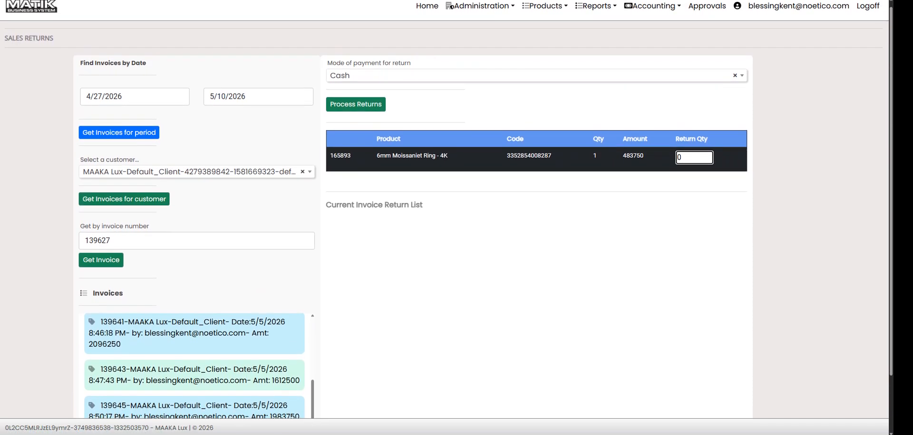
scroll(533, 214, "up", 1)
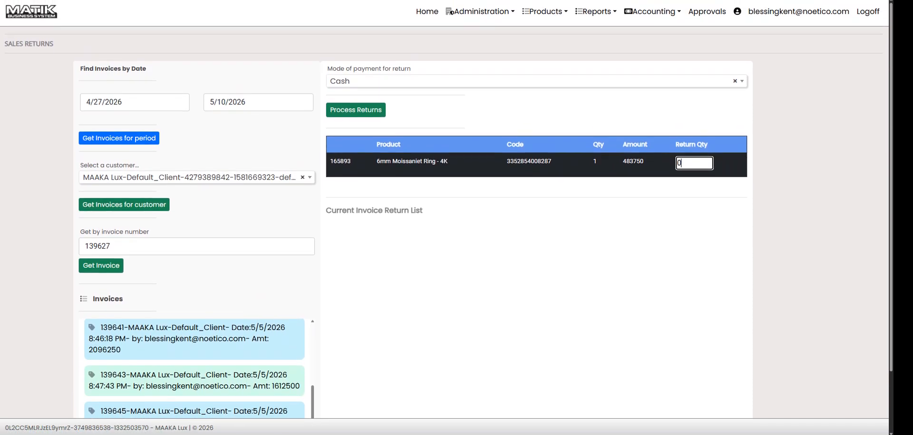